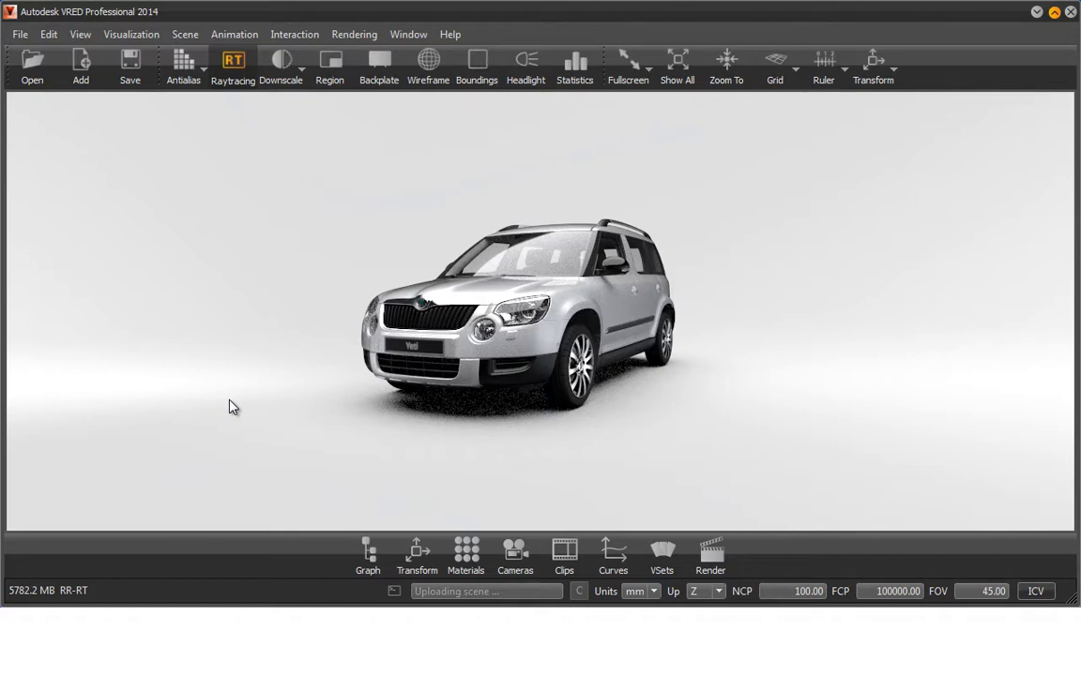
Clone the Skoda_Yeti node in the scenegraph
{"action": "left_click", "coordinate": [358, 557]}
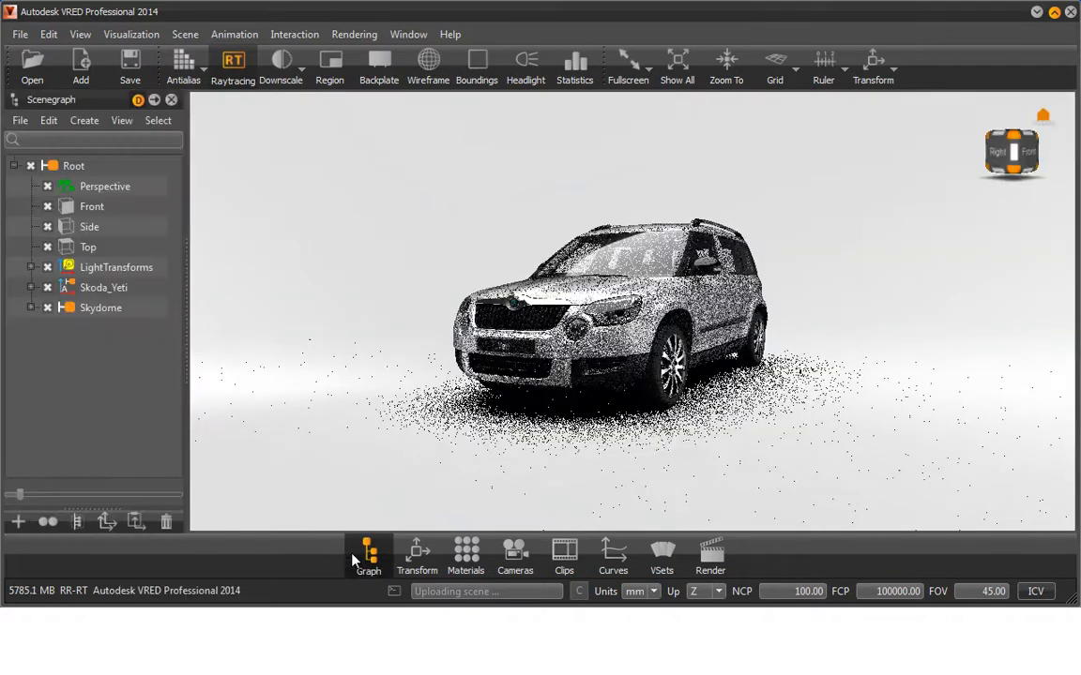
{"action": "left_click", "coordinate": [150, 289]}
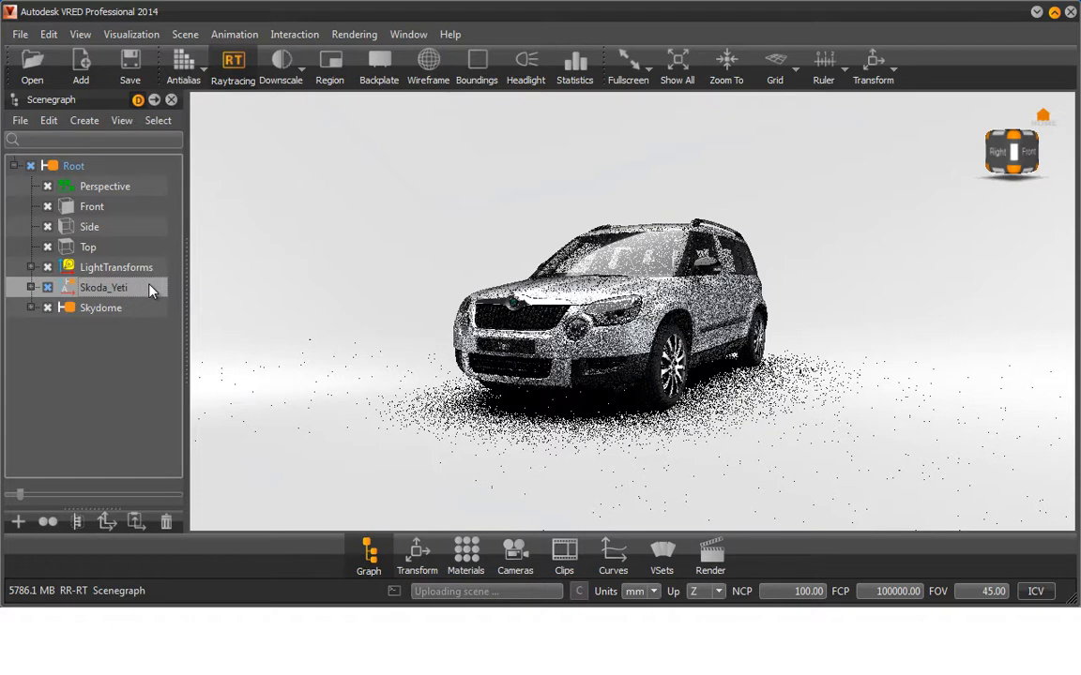
{"action": "right_click", "coordinate": [150, 290]}
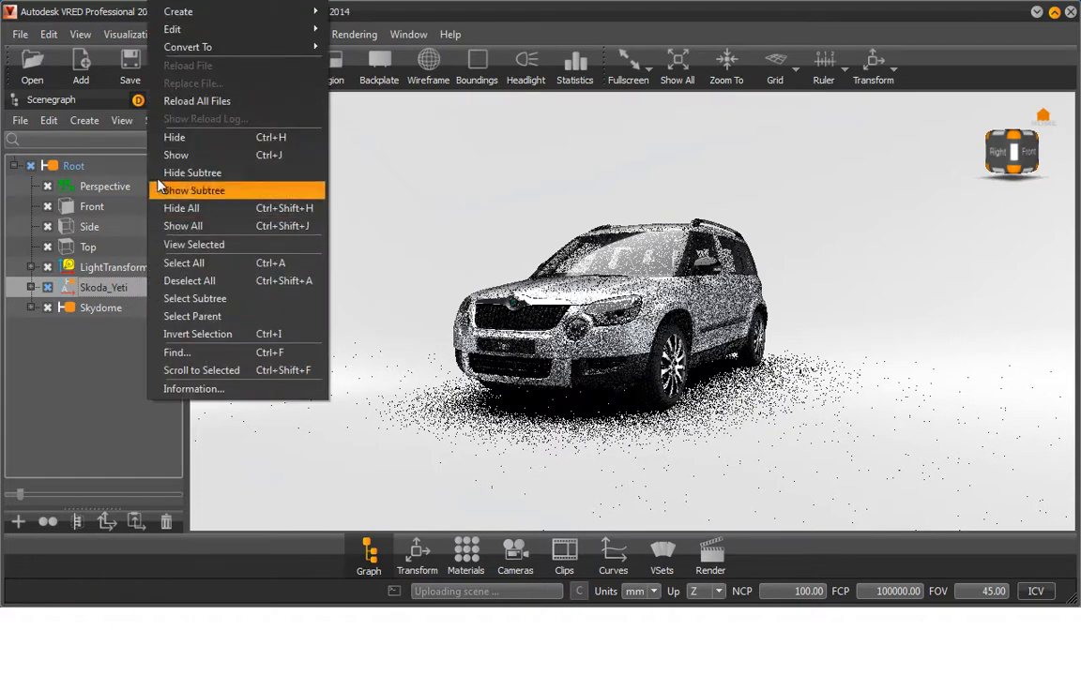
{"action": "mouse_move", "coordinate": [171, 45]}
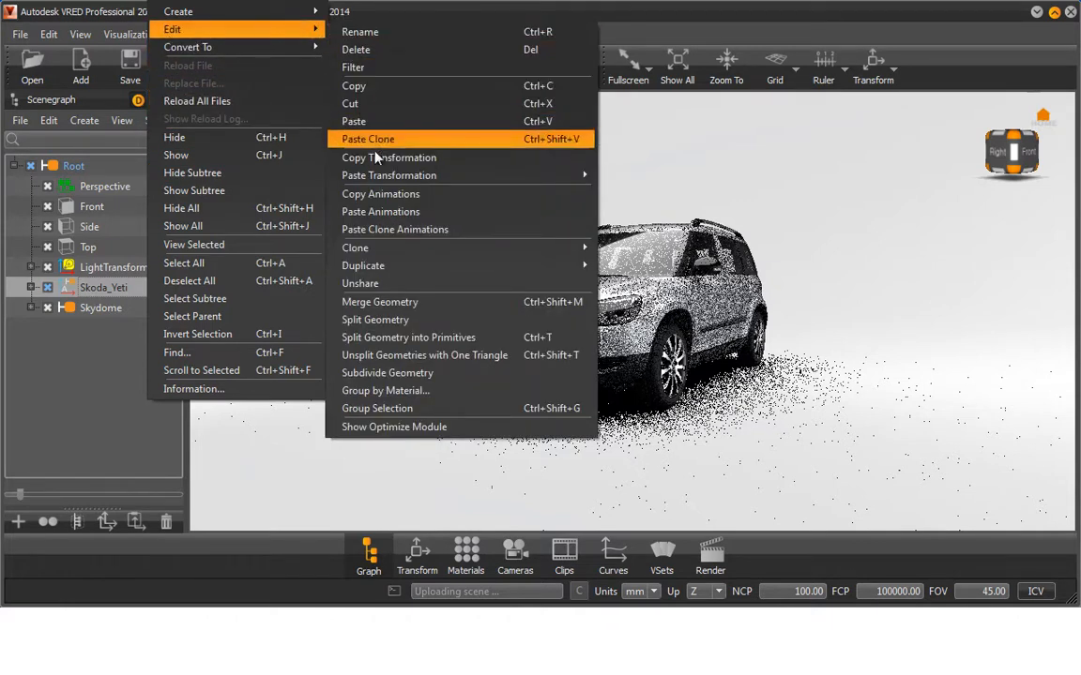
{"action": "mouse_move", "coordinate": [382, 249]}
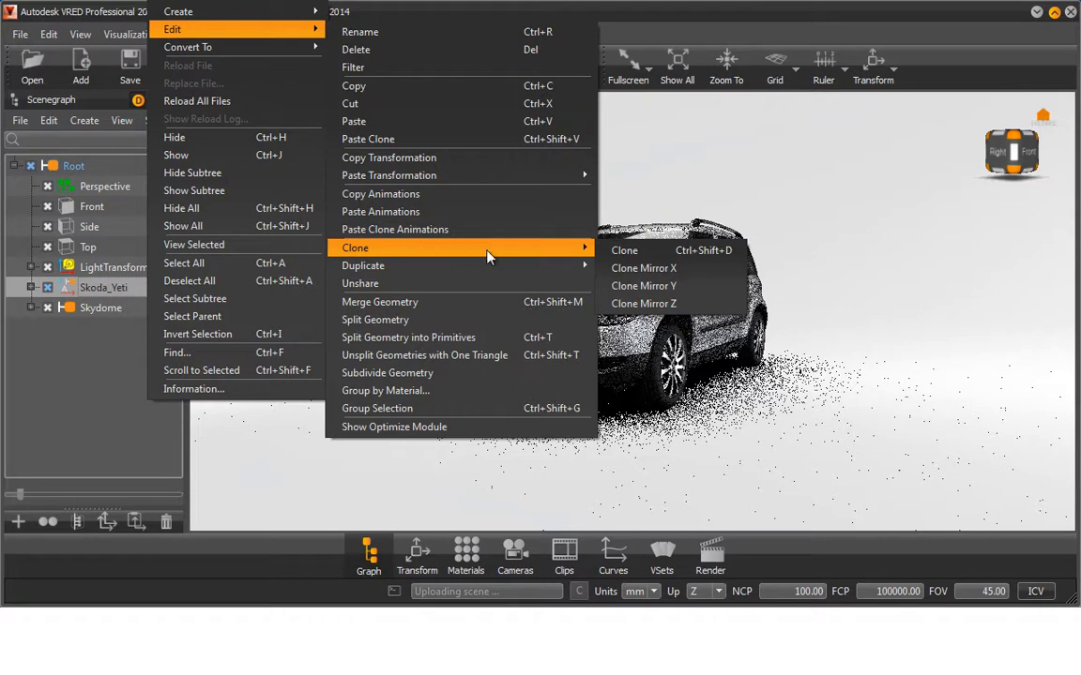
{"action": "left_click", "coordinate": [623, 251]}
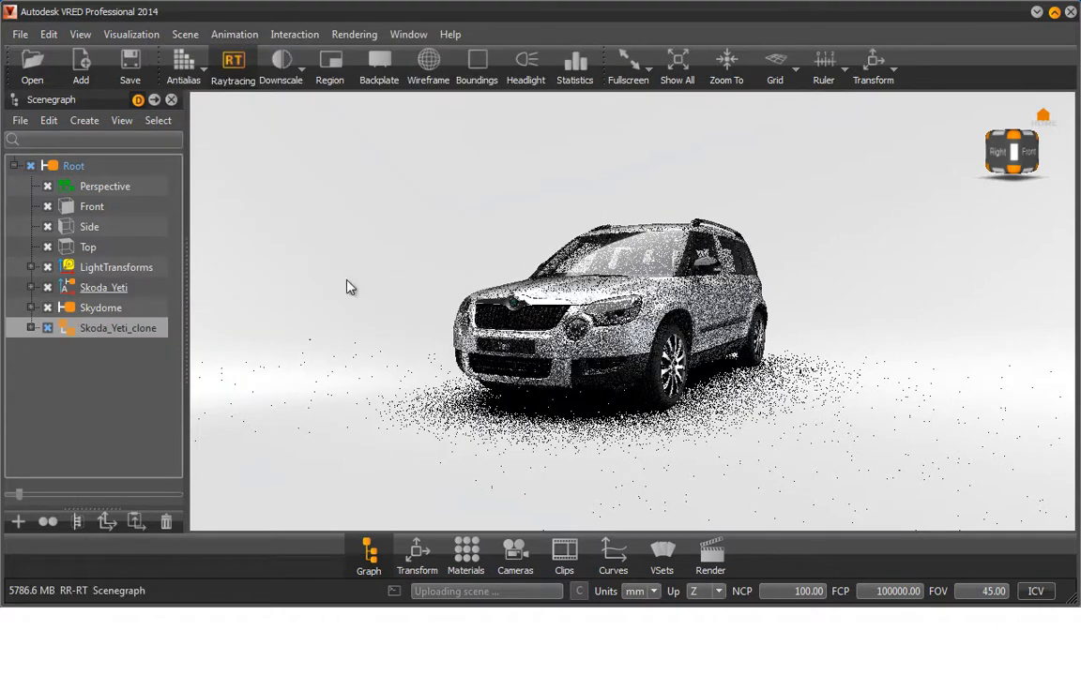
Move Skoda_Yeti_clone along the green axis so it stands beside the original car
{"action": "left_click", "coordinate": [145, 293]}
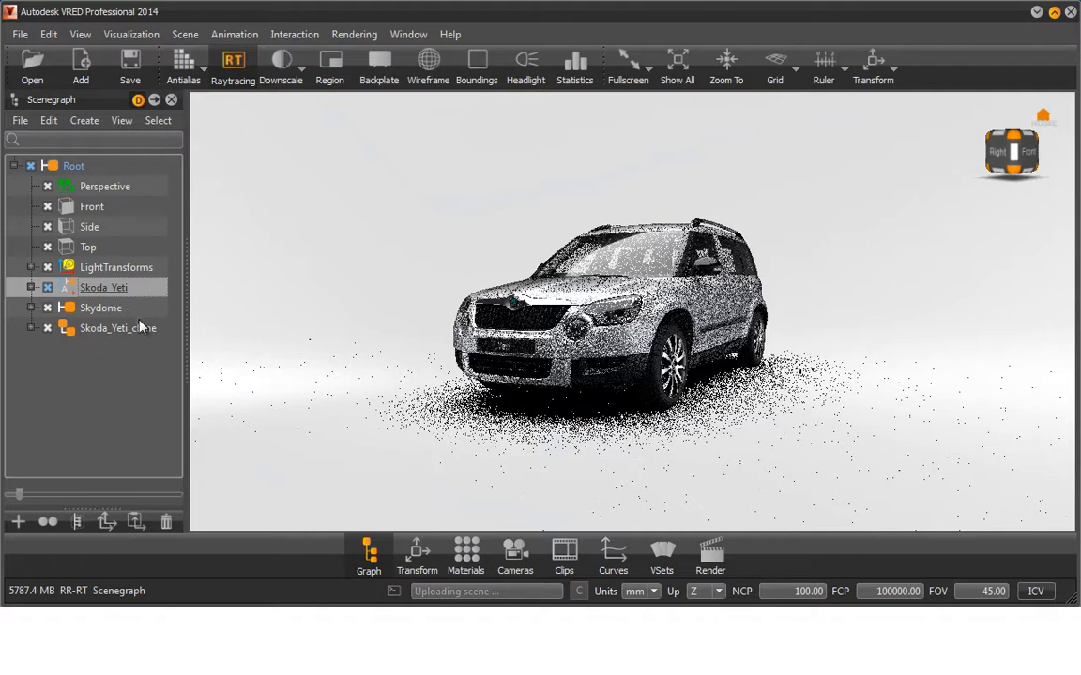
{"action": "left_click", "coordinate": [141, 330]}
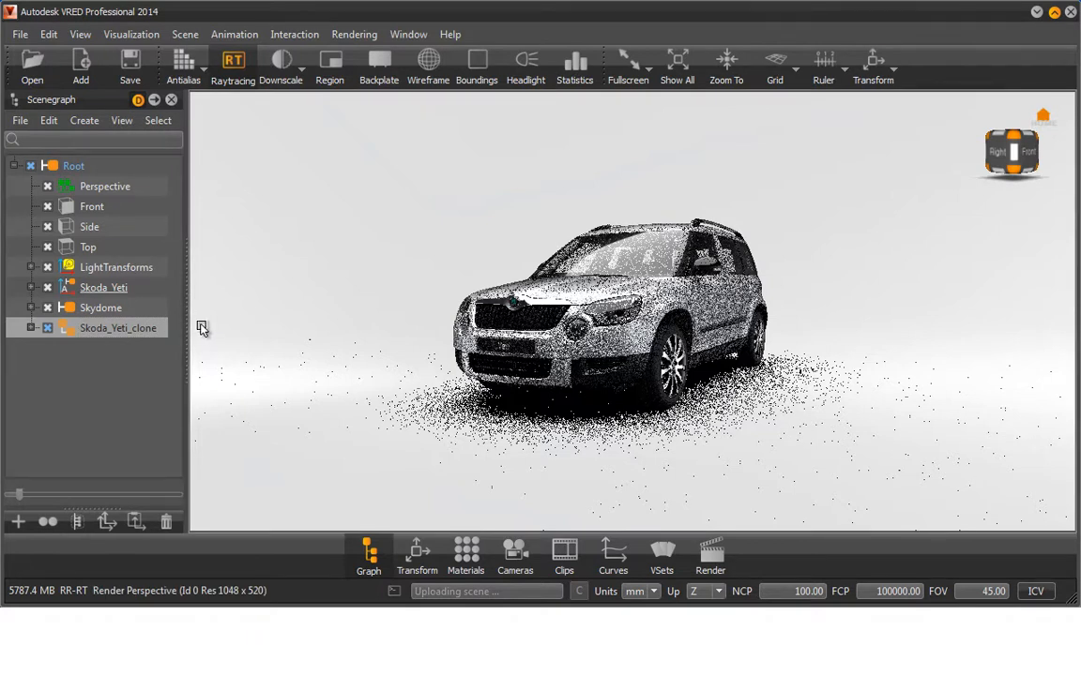
{"action": "key", "text": "shift+w"}
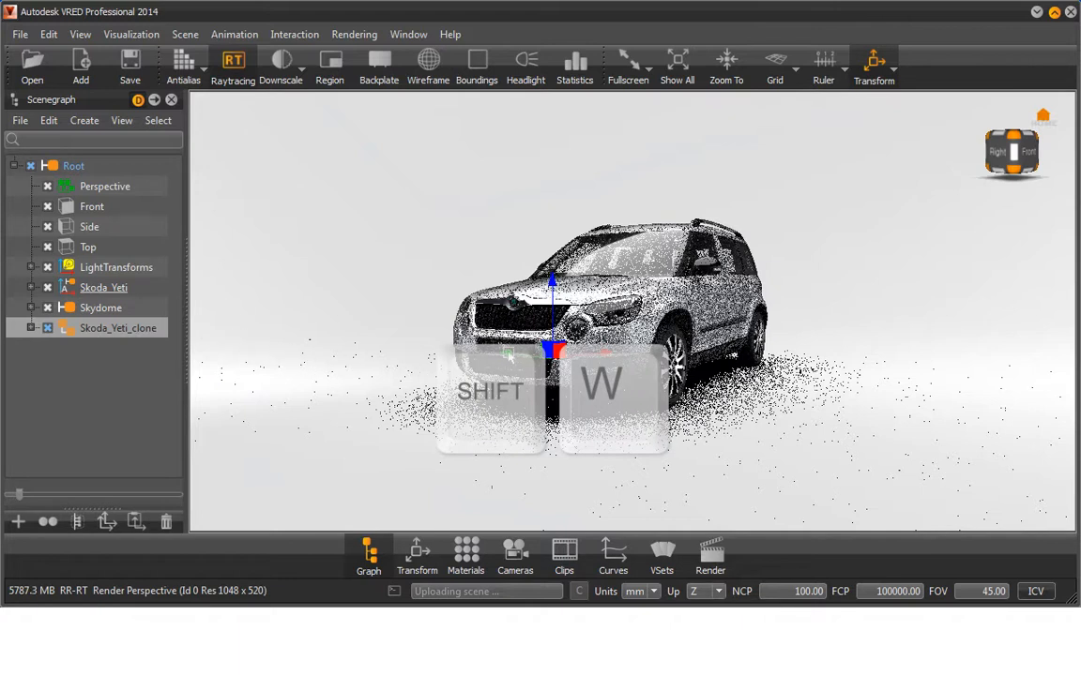
{"action": "left_click_drag", "start_coordinate": [508, 355], "coordinate": [385, 330]}
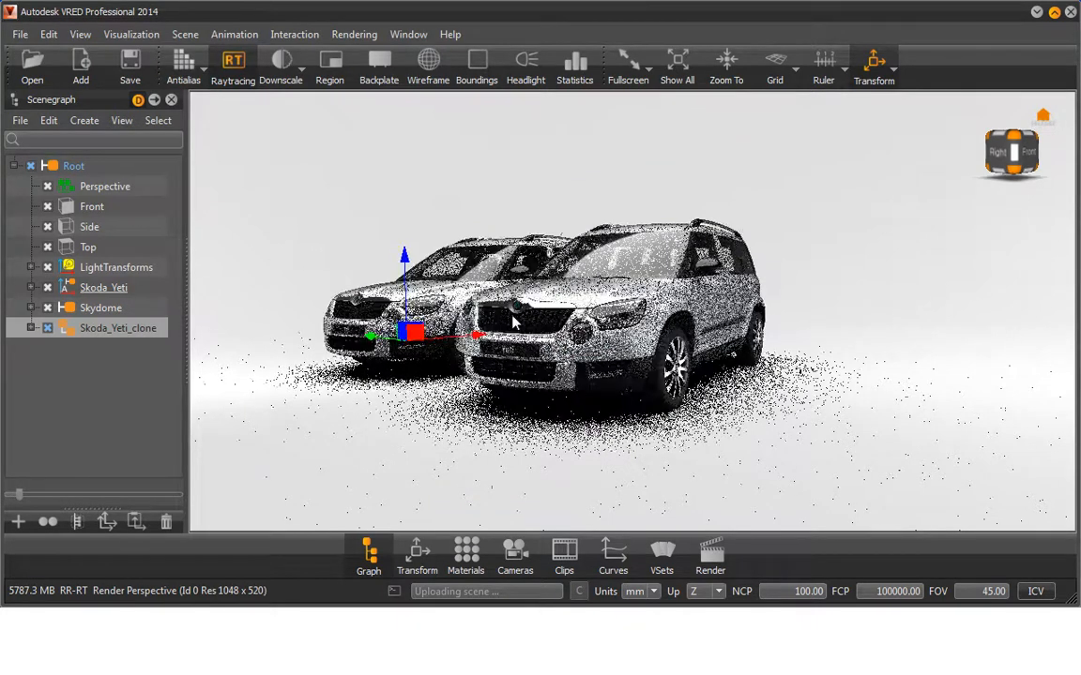
{"action": "left_click_drag", "start_coordinate": [513, 316], "coordinate": [517, 319], "text": "alt"}
{"action": "right_click_drag", "start_coordinate": [517, 319], "coordinate": [526, 361], "text": "alt"}
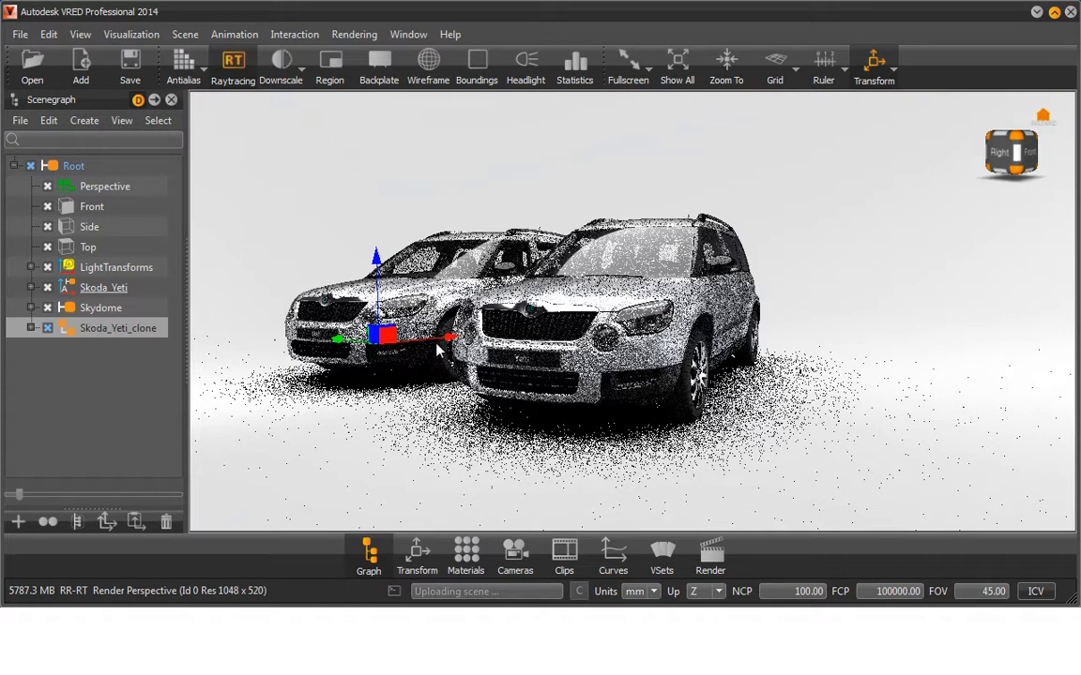
Scale the original Skoda_Yeti uniformly with the scale manipulator, and clear the selection
{"action": "left_click", "coordinate": [163, 293]}
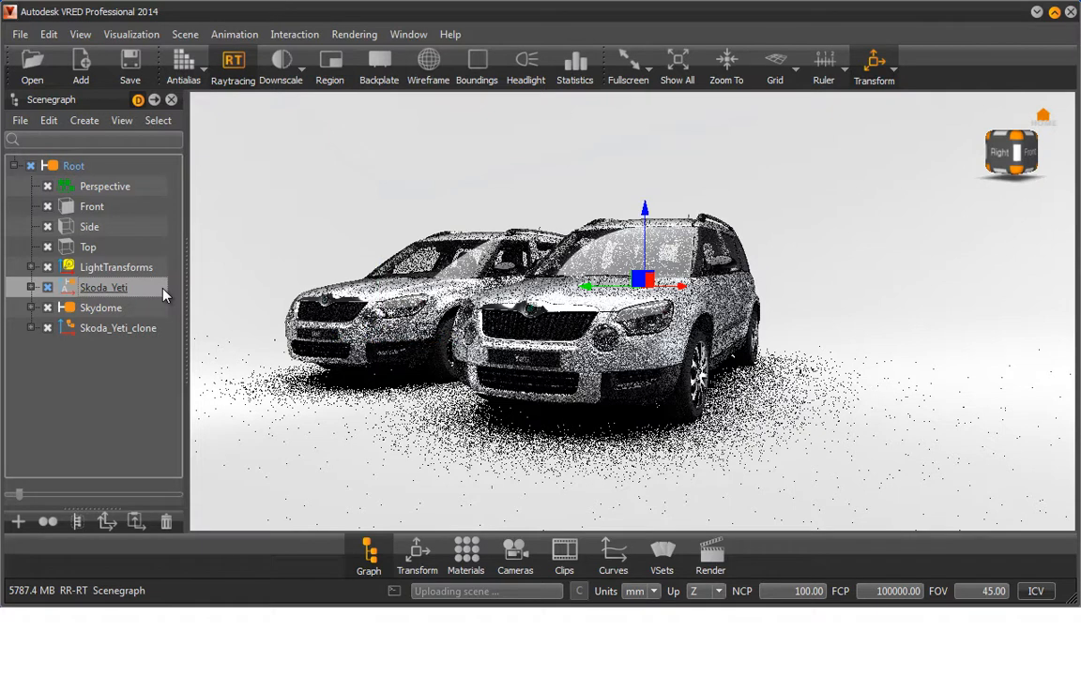
{"action": "key", "text": "shift+w"}
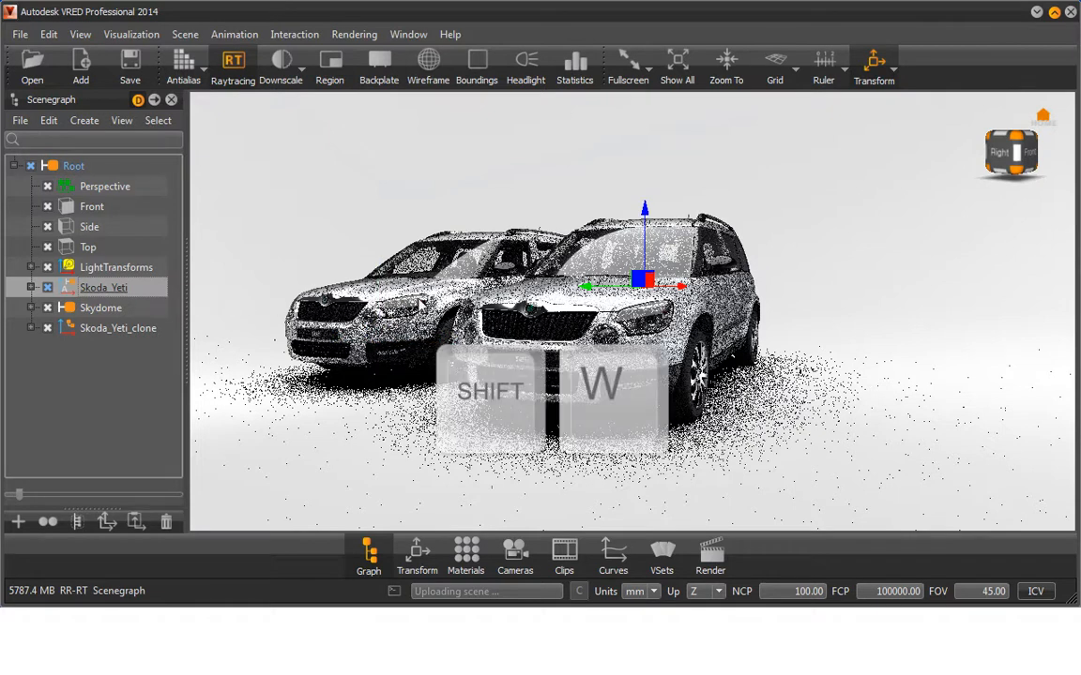
{"action": "key", "text": "shift+e"}
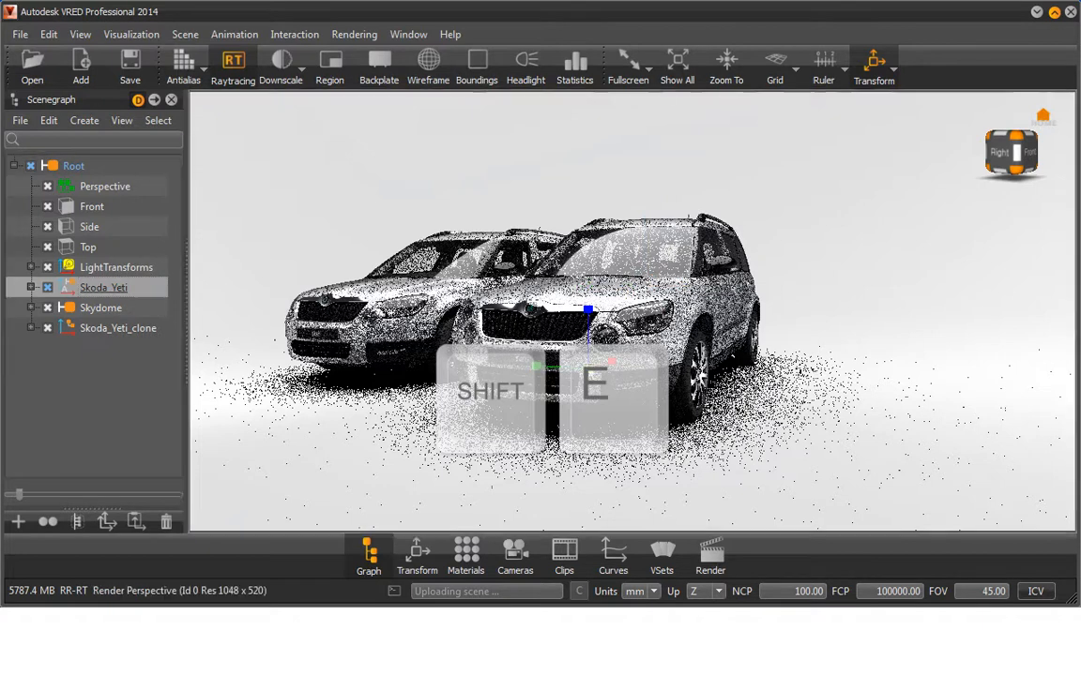
{"action": "left_click_drag", "start_coordinate": [587, 366], "coordinate": [563, 371]}
{"action": "left_click_drag", "start_coordinate": [532, 328], "coordinate": [551, 328], "text": "alt"}
{"action": "right_click_drag", "start_coordinate": [554, 307], "coordinate": [551, 340], "text": "alt"}
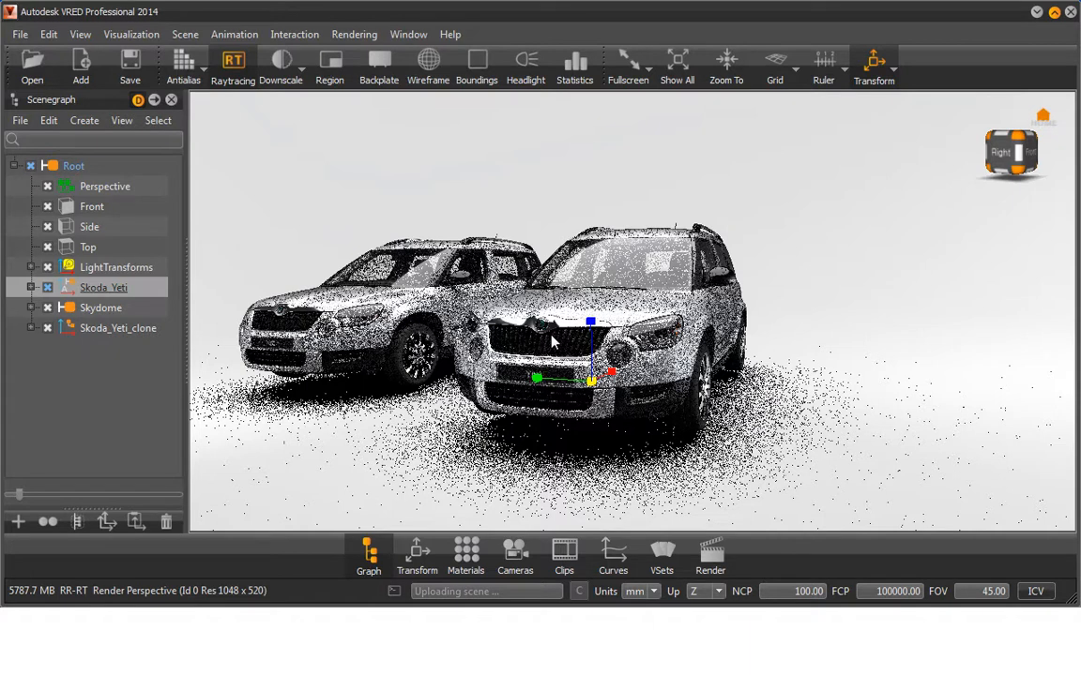
{"action": "left_click_drag", "start_coordinate": [552, 324], "coordinate": [552, 364], "text": "alt"}
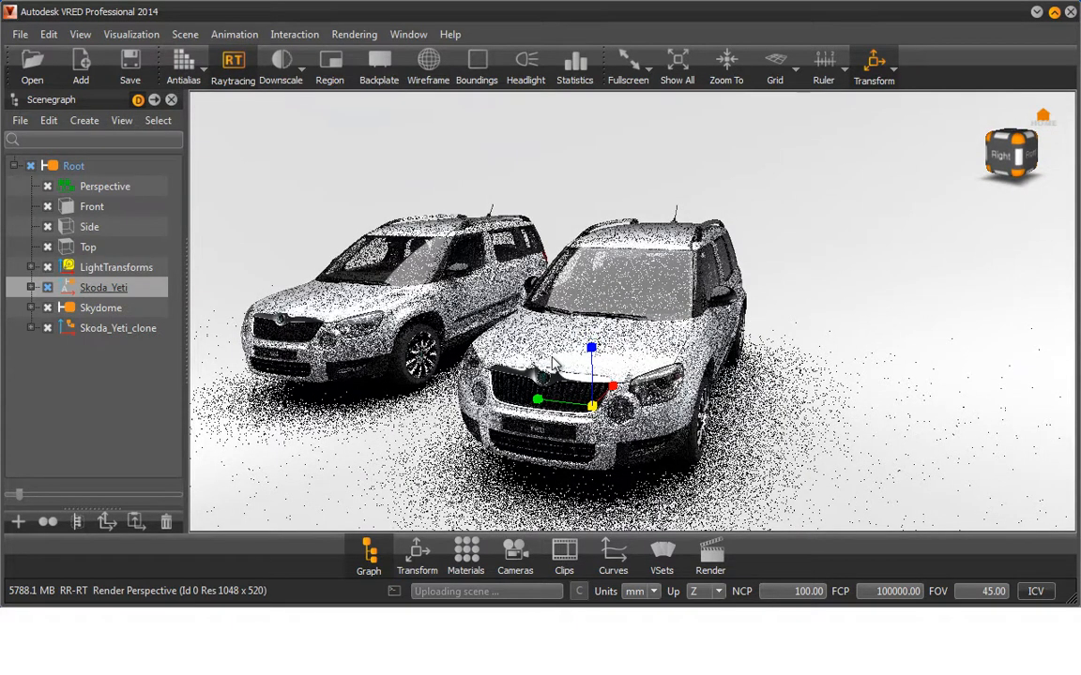
{"action": "key", "text": "Escape"}
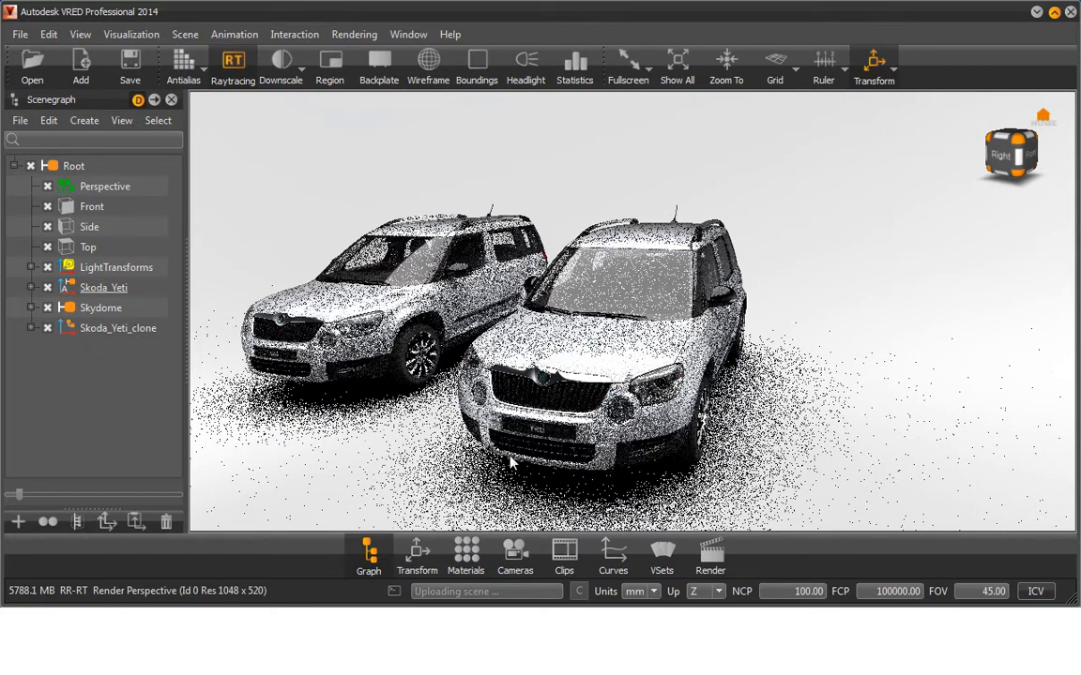
Create a new Plastic material in the Material Editor
{"action": "left_click", "coordinate": [467, 551]}
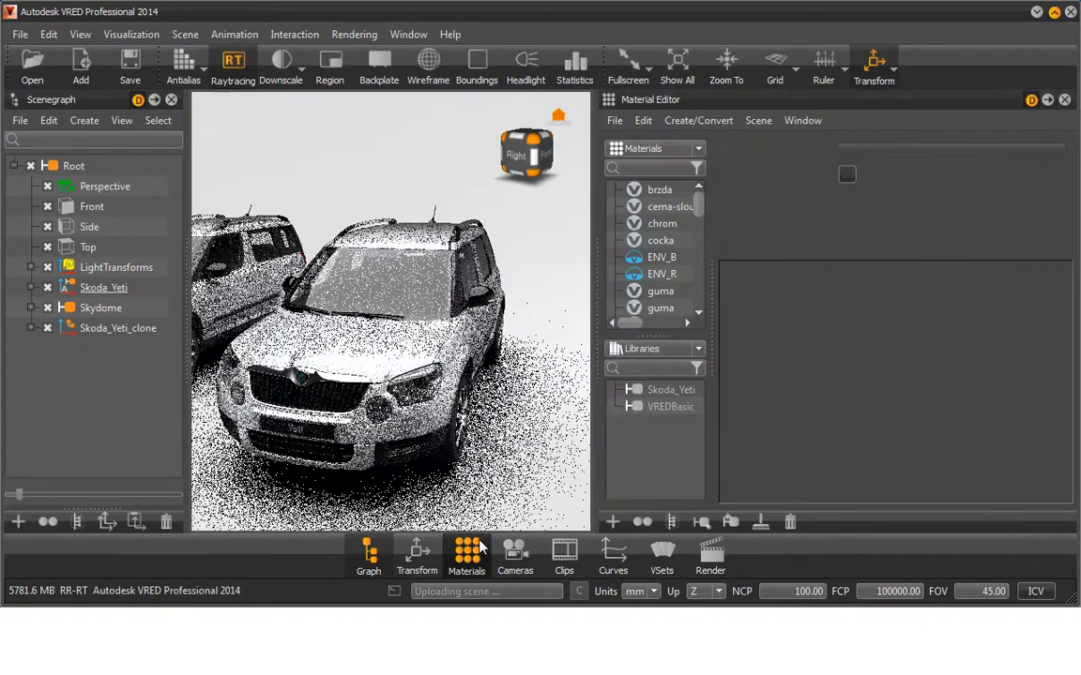
{"action": "left_click_drag", "start_coordinate": [469, 390], "coordinate": [535, 340]}
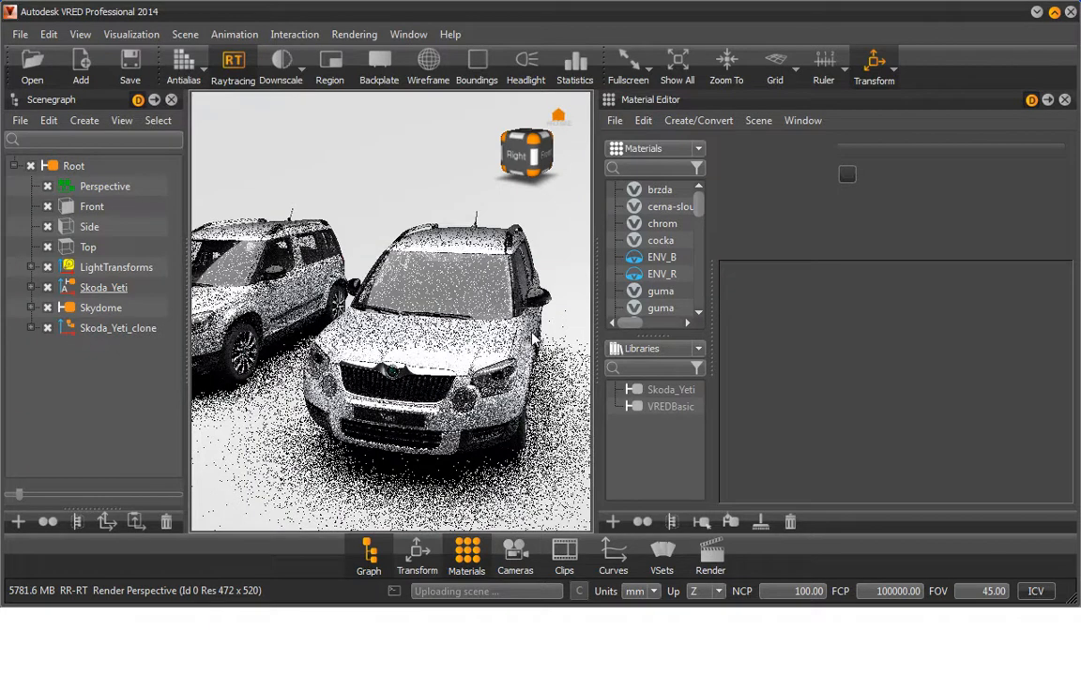
{"action": "left_click", "coordinate": [688, 120]}
{"action": "mouse_move", "coordinate": [707, 142]}
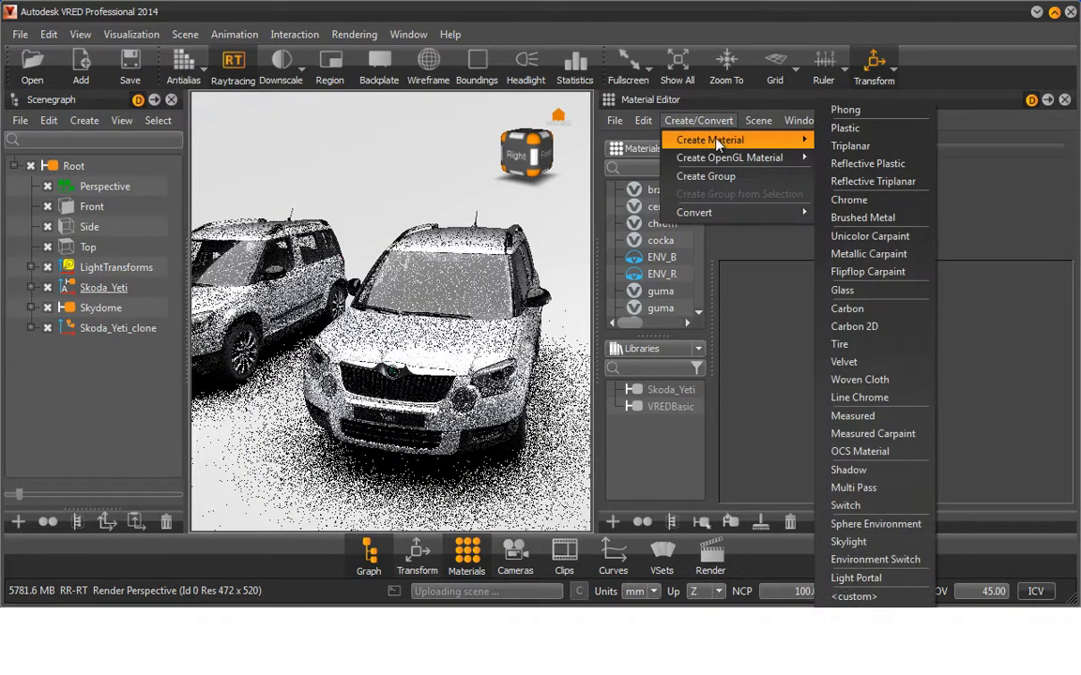
{"action": "left_click", "coordinate": [833, 129]}
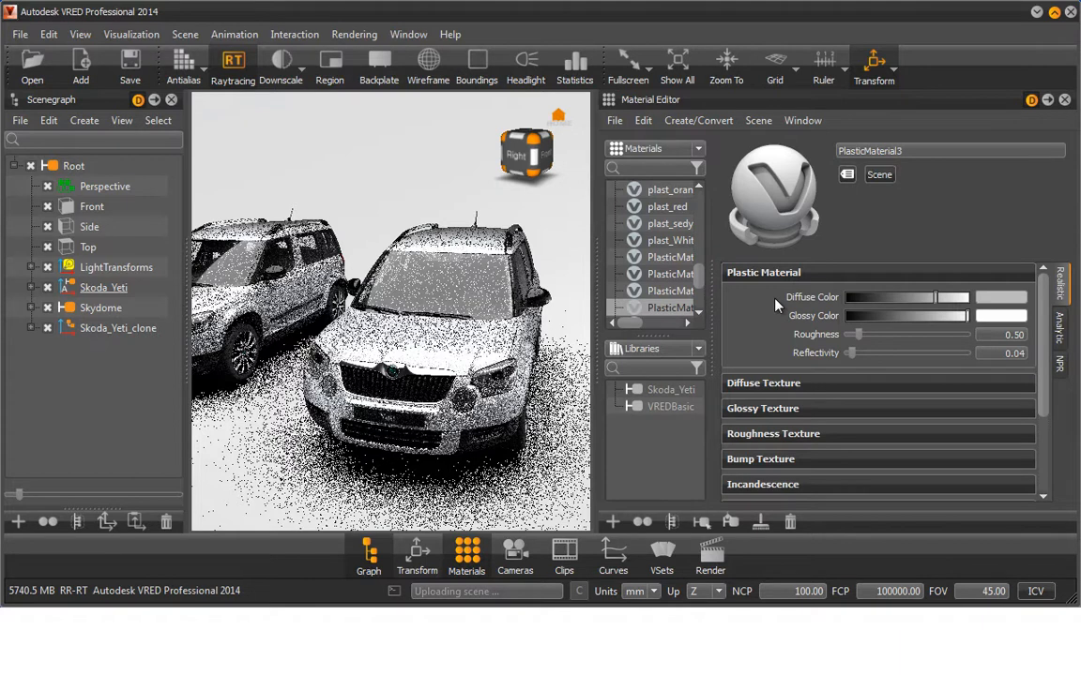
Set the new plastic material's diffuse color to pure red (1.000, 0.000, 0.000)
{"action": "left_click", "coordinate": [999, 307]}
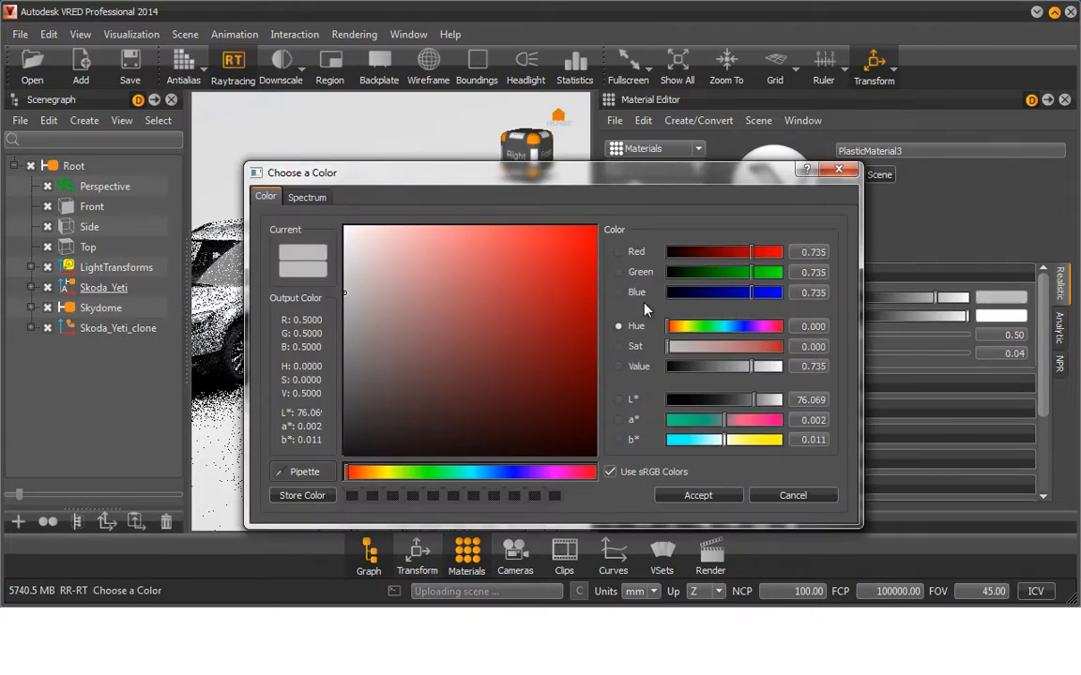
{"action": "left_click_drag", "start_coordinate": [587, 310], "coordinate": [608, 229]}
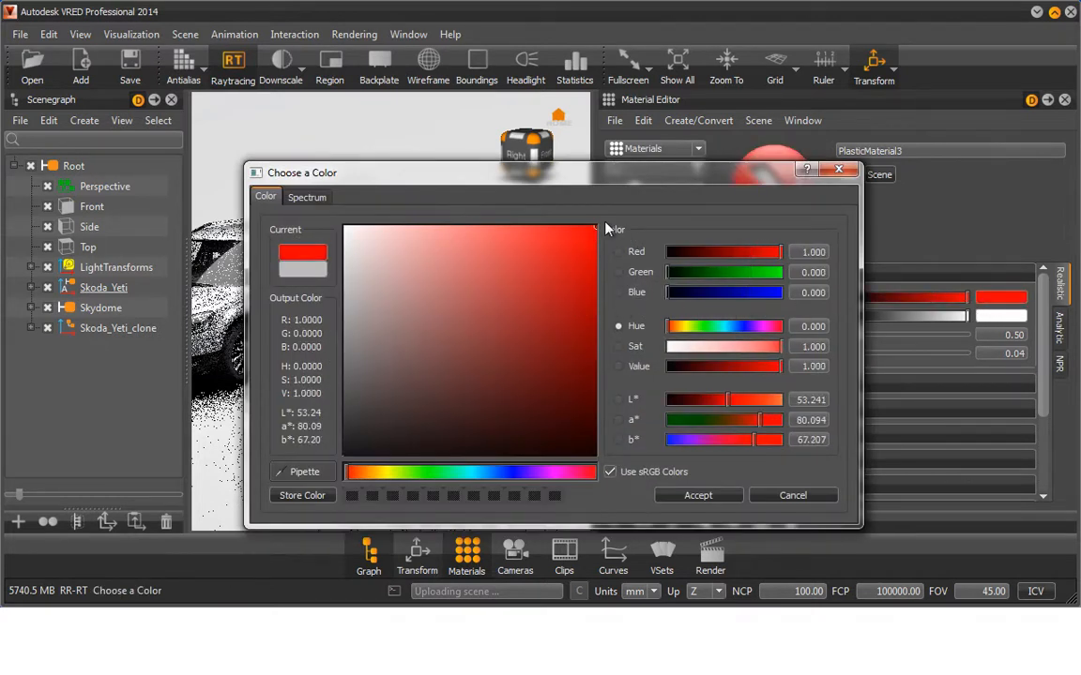
{"action": "left_click", "coordinate": [691, 496]}
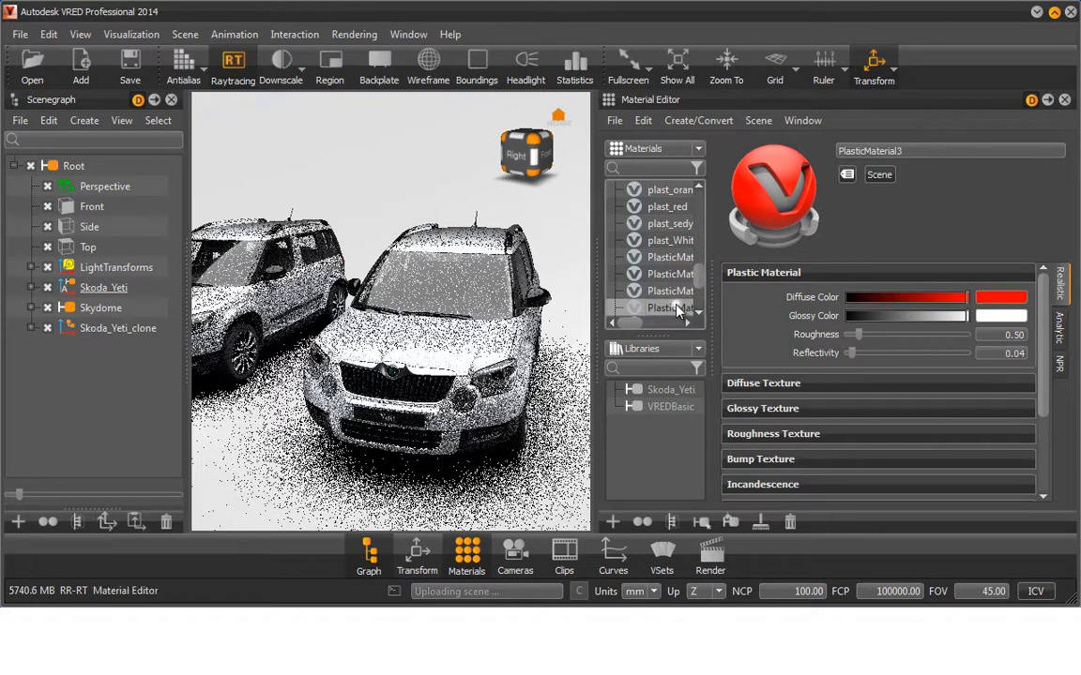
Apply the red plastic material to the windshield of the original car
{"action": "left_click_drag", "start_coordinate": [680, 311], "coordinate": [486, 326]}
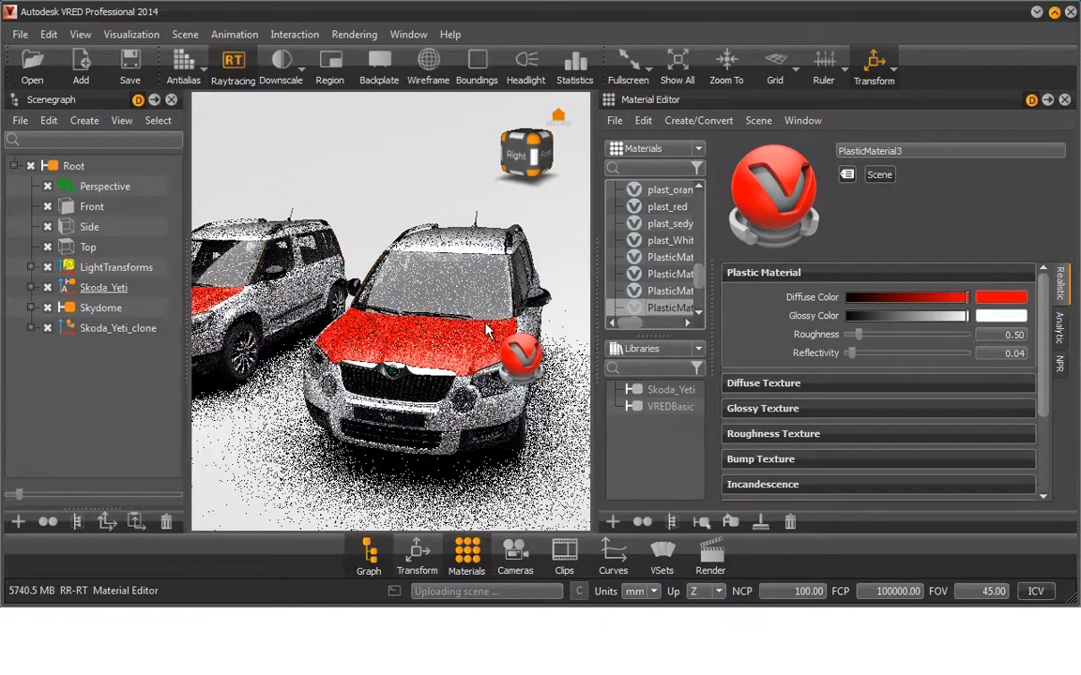
{"action": "left_click_drag", "start_coordinate": [488, 330], "coordinate": [513, 300]}
{"action": "right_click_drag", "start_coordinate": [424, 392], "coordinate": [428, 308]}
{"action": "middle_click_drag", "start_coordinate": [428, 307], "coordinate": [445, 312]}
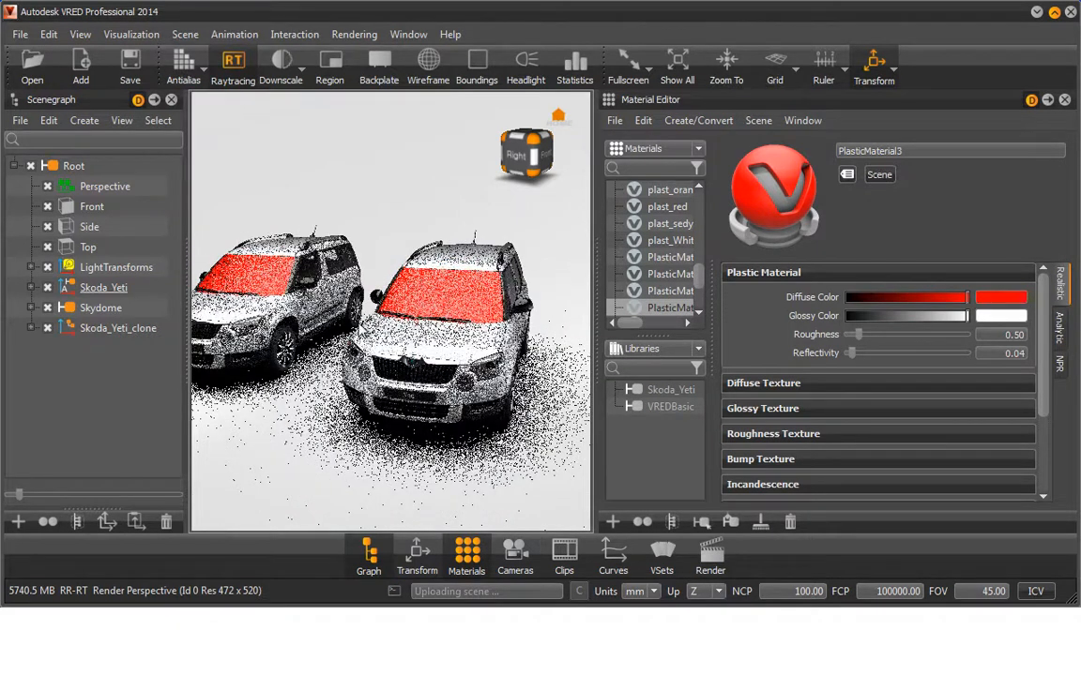
Unshare the Skoda_Yeti_clone node from the original Skoda_Yeti
{"action": "left_click", "coordinate": [160, 334]}
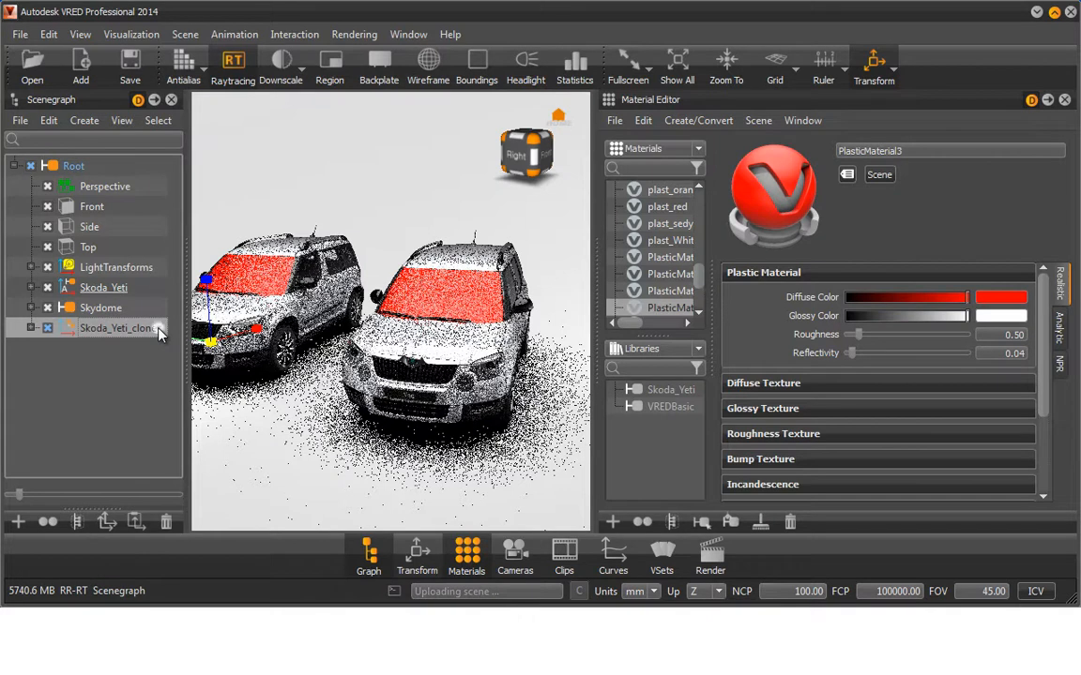
{"action": "right_click", "coordinate": [160, 334]}
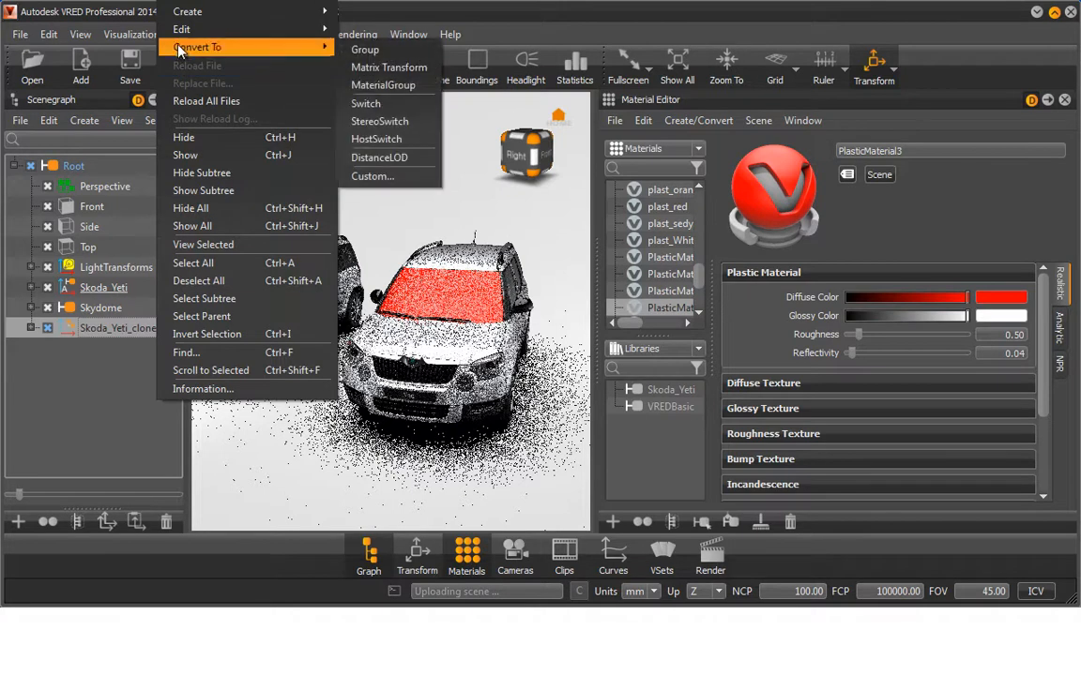
{"action": "mouse_move", "coordinate": [164, 31]}
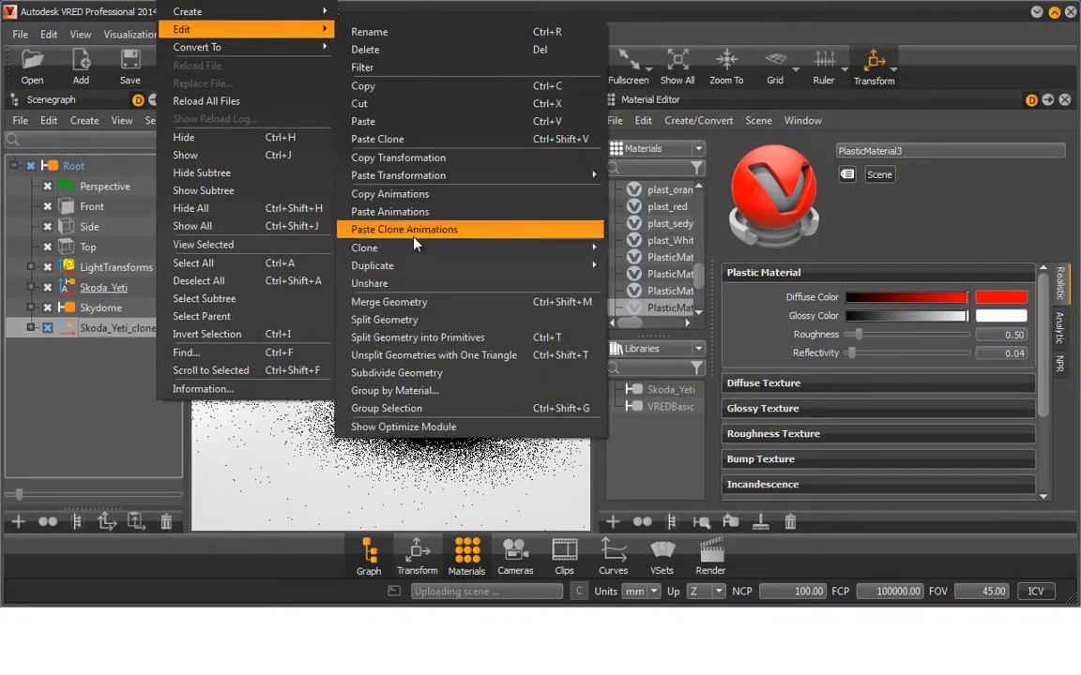
{"action": "left_click", "coordinate": [421, 285]}
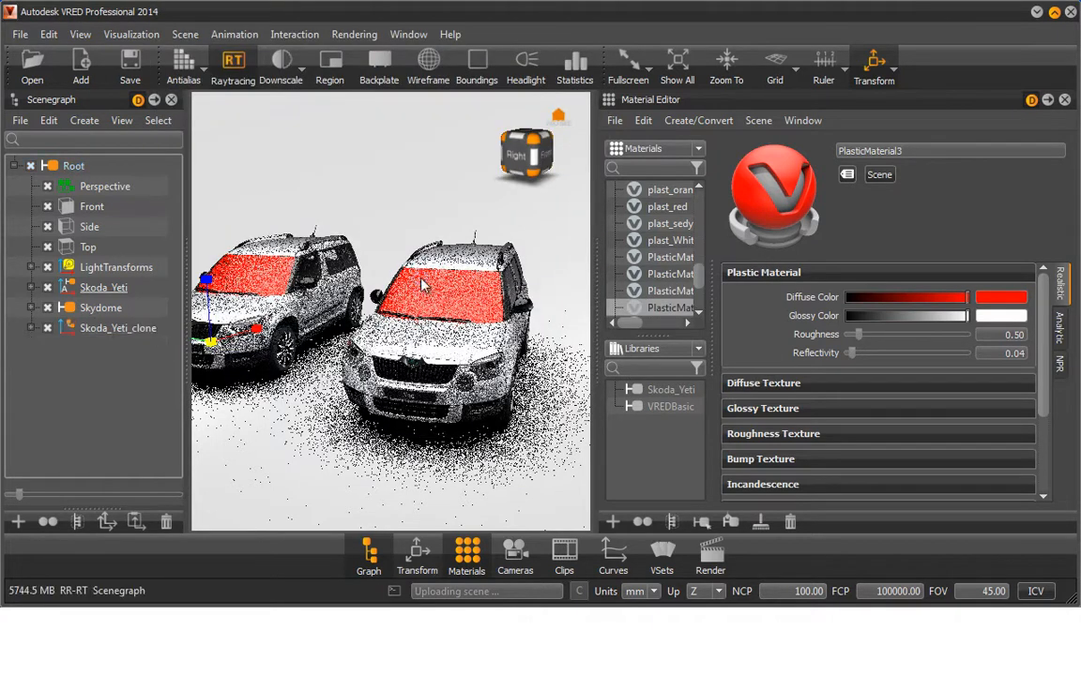